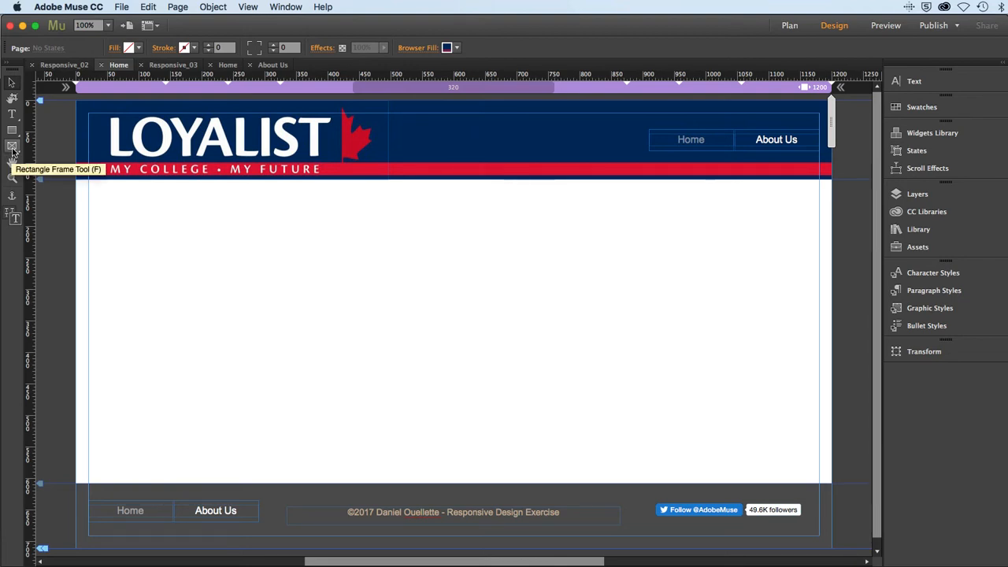
- Draw a 160 by 160 px square image frame at the page's left edge, directly below the header
left_click(12, 147)
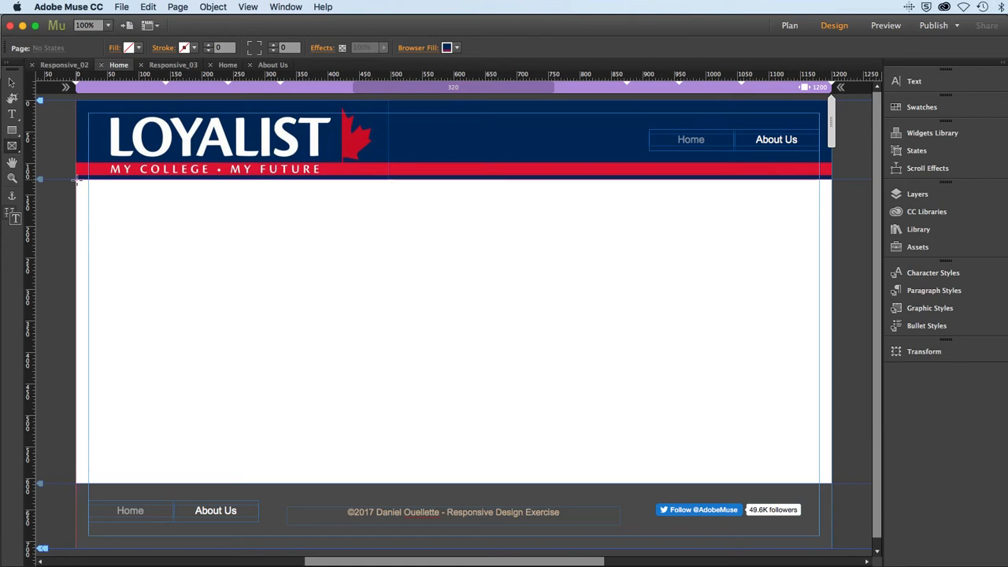
left_click_drag(76, 180, 143, 238)
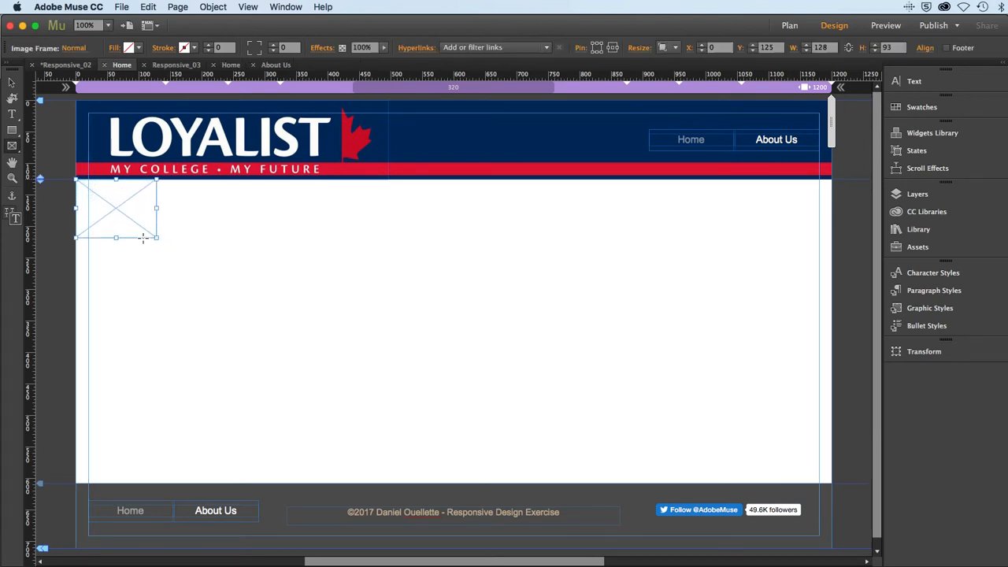
key("Delete")
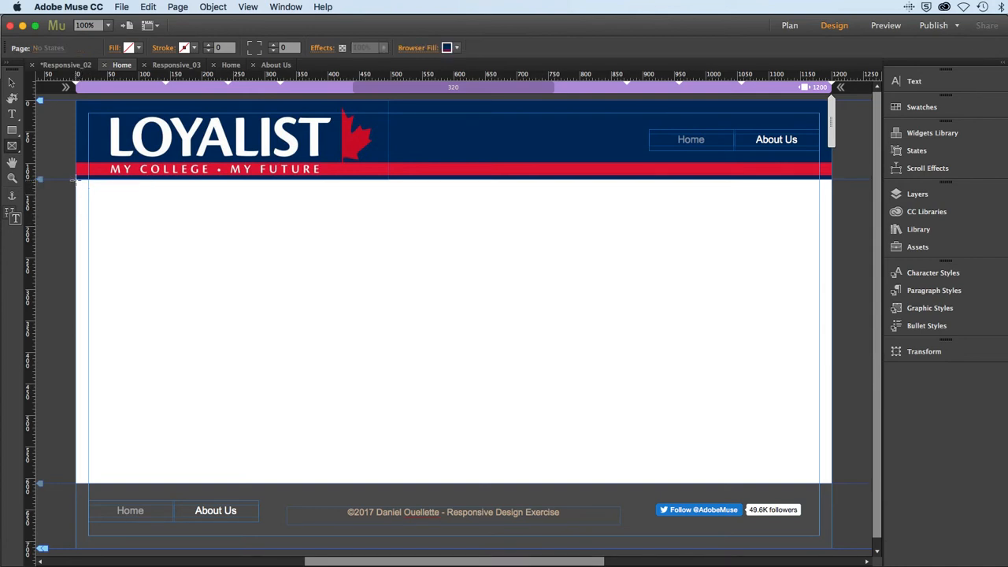
left_click_drag(76, 180, 178, 242)
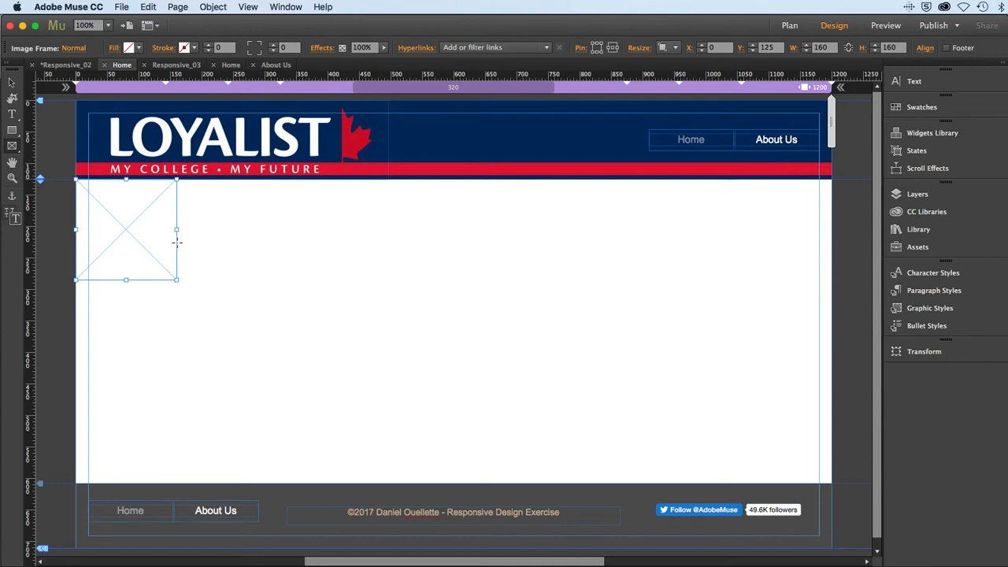
- Duplicate the square image frame edge to edge to form a row of six frames below the header
left_click(11, 84)
left_click_drag(125, 233, 333, 231)
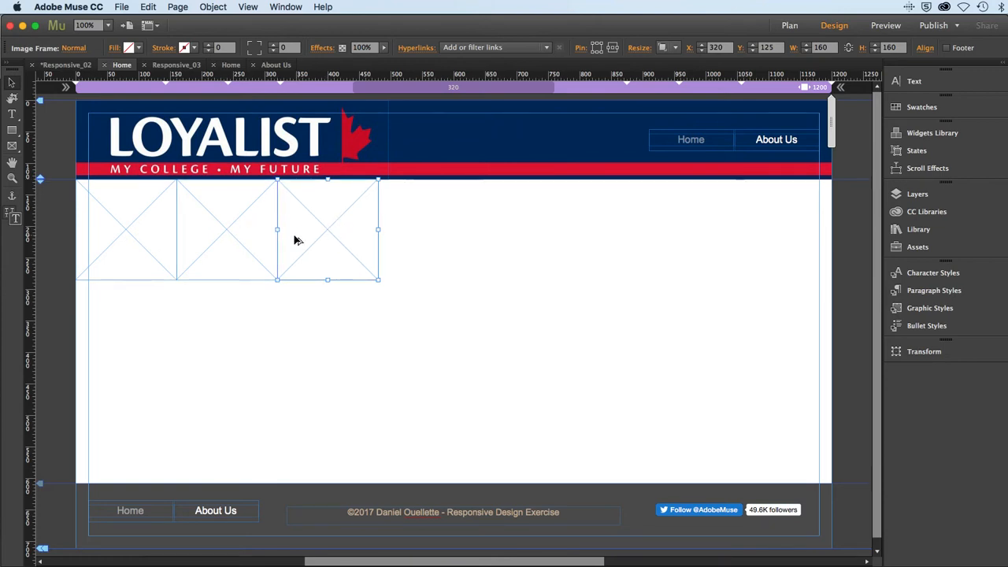
left_click(235, 238, "shift")
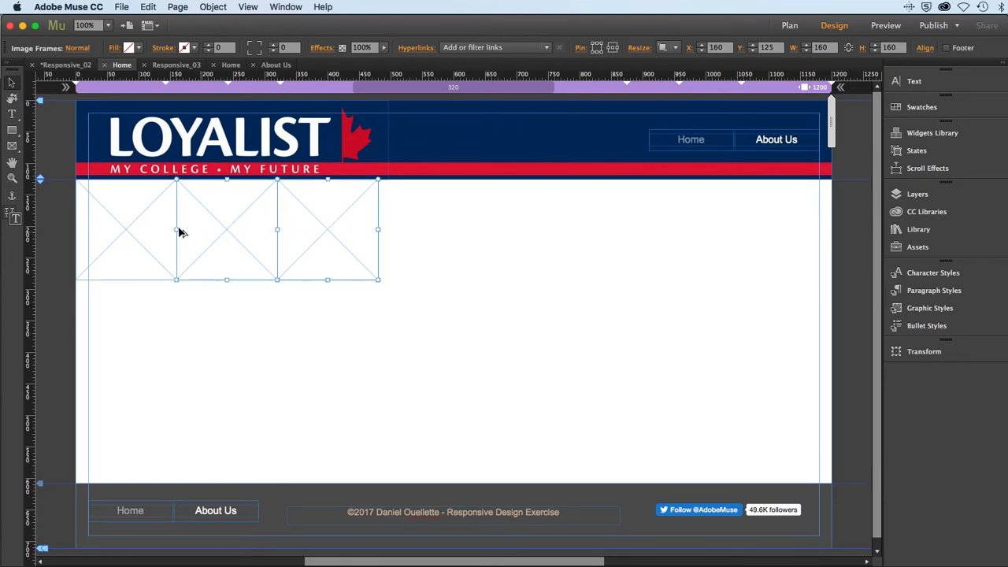
left_click(122, 236, "shift")
left_click_drag(122, 236, 427, 251)
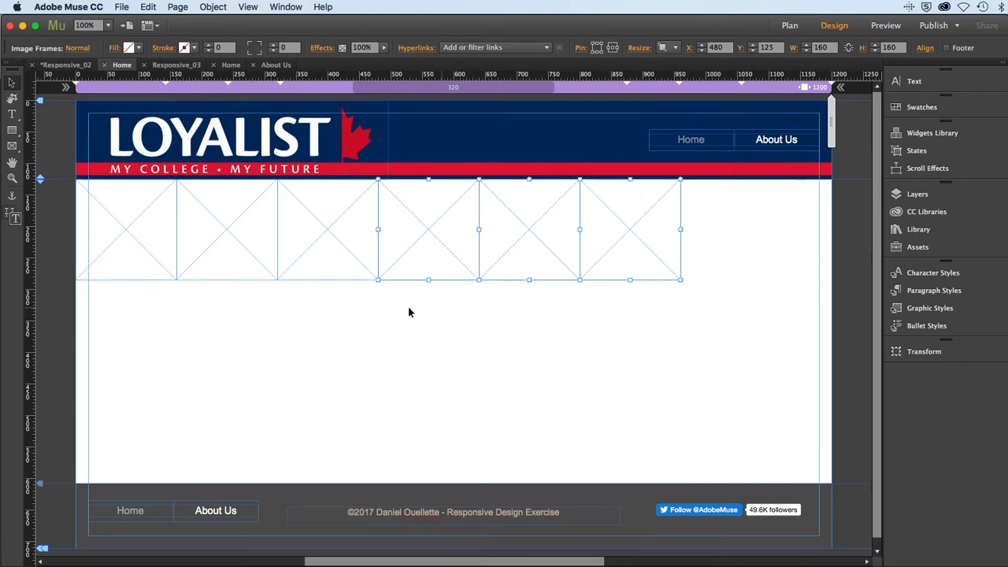
- Enlarge all six image frames together to 200 by 200 px so the row spans the full page width
left_click(311, 252, "shift")
left_click(260, 249, "shift")
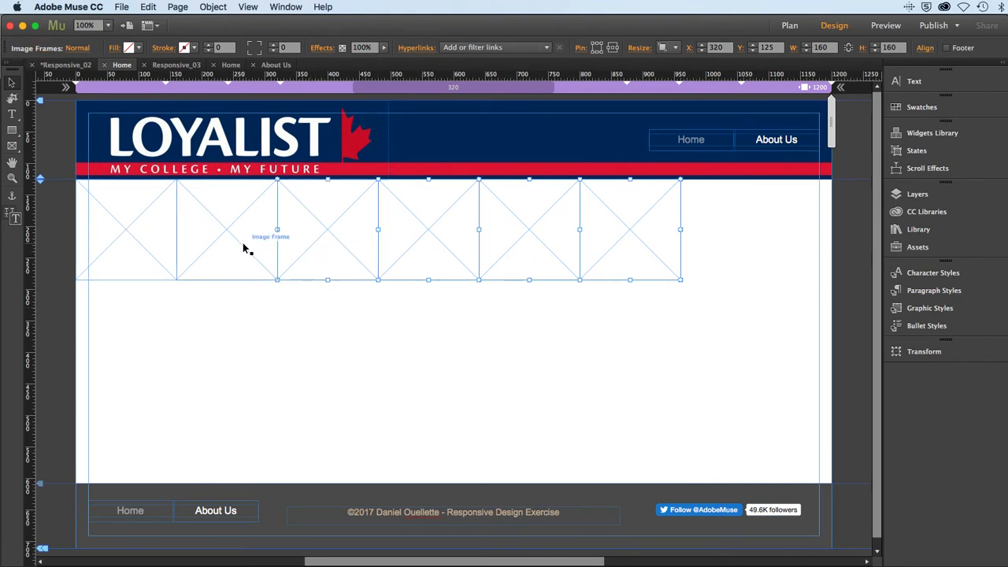
left_click(158, 240, "shift")
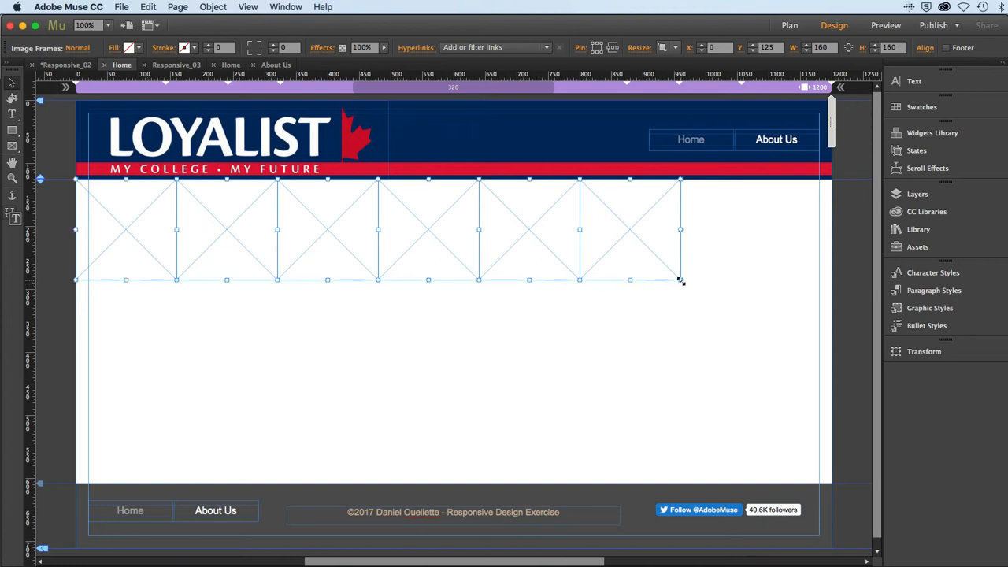
left_click_drag(681, 280, 729, 309)
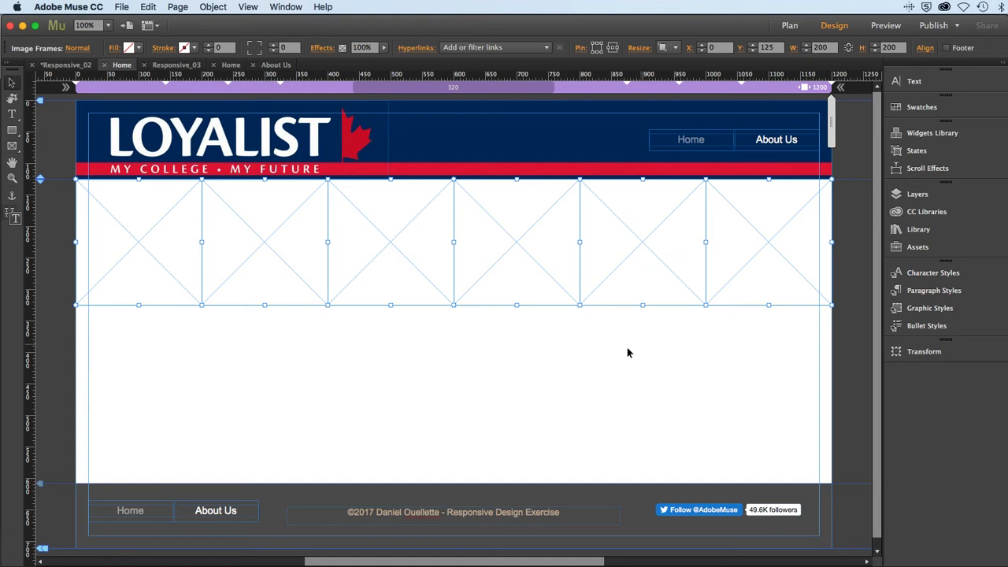
left_click(263, 364)
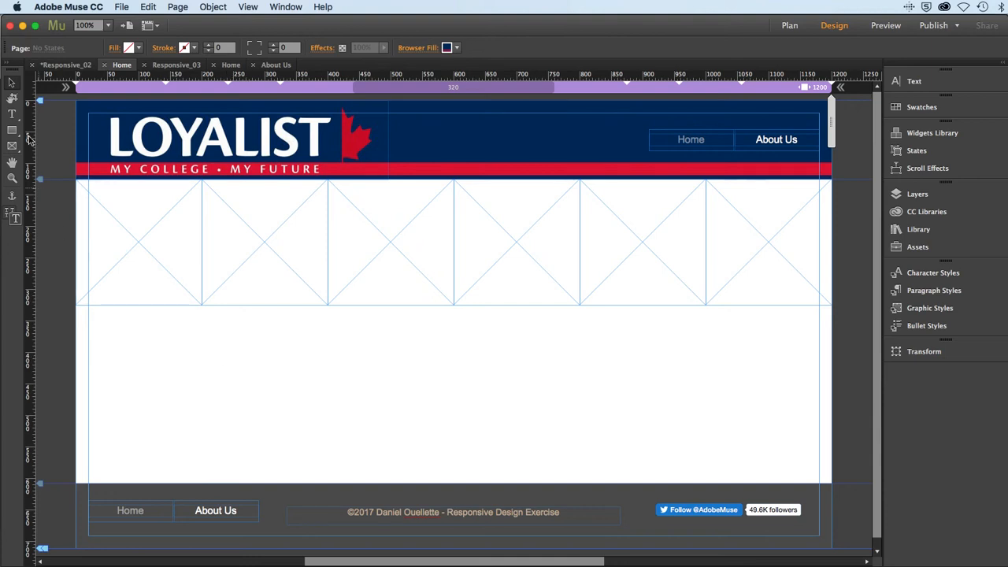
- Load the images ani01 through ani06 from the "loyalist students" folder inside "assets 2" for placing
left_click(121, 6)
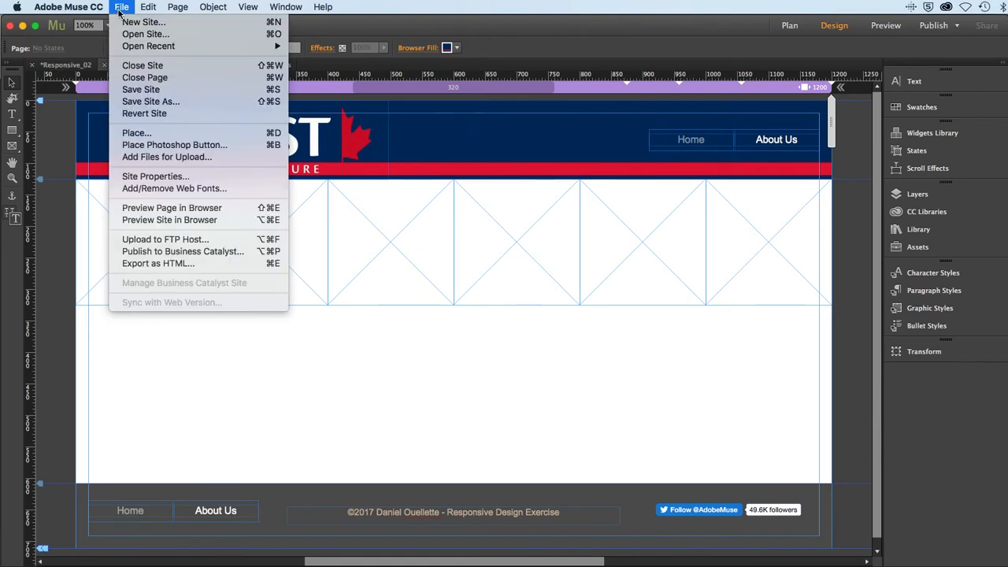
left_click(136, 133)
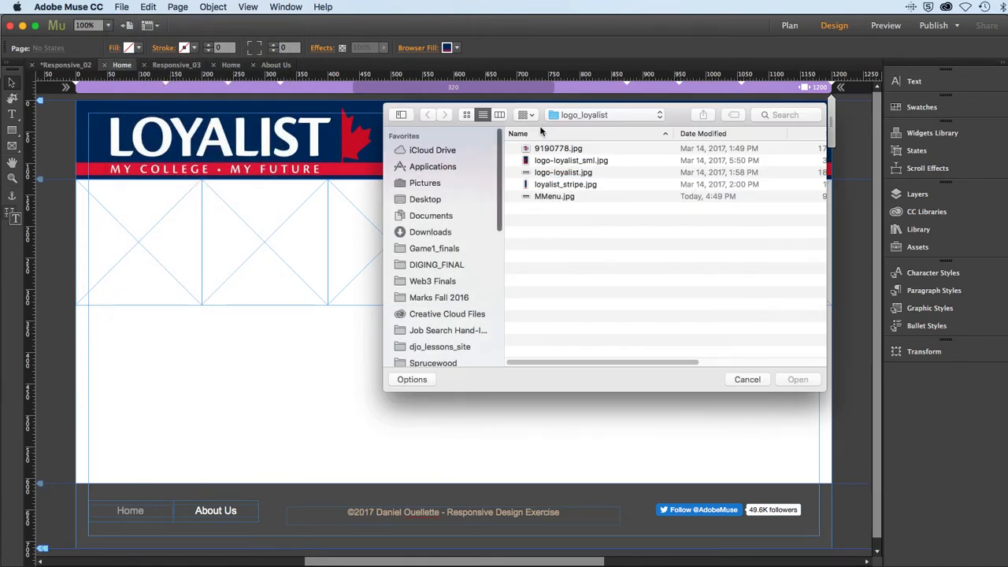
left_click(590, 117)
left_click(586, 128)
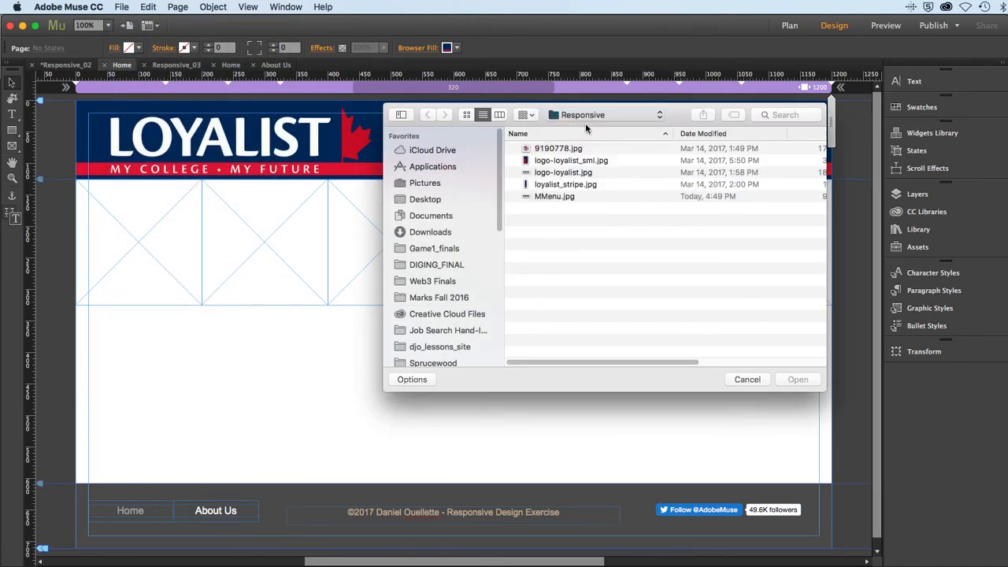
double_click(564, 161)
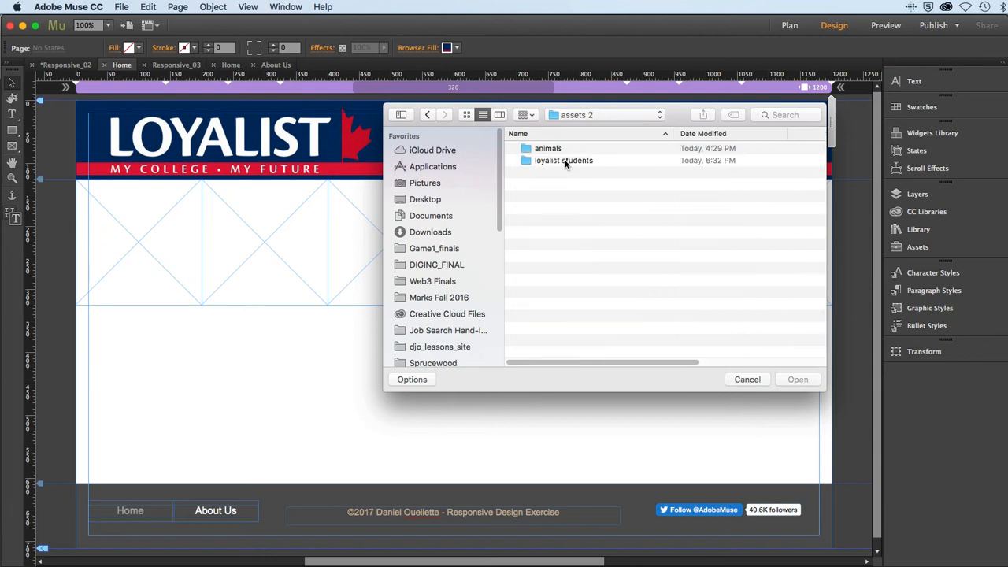
double_click(555, 160)
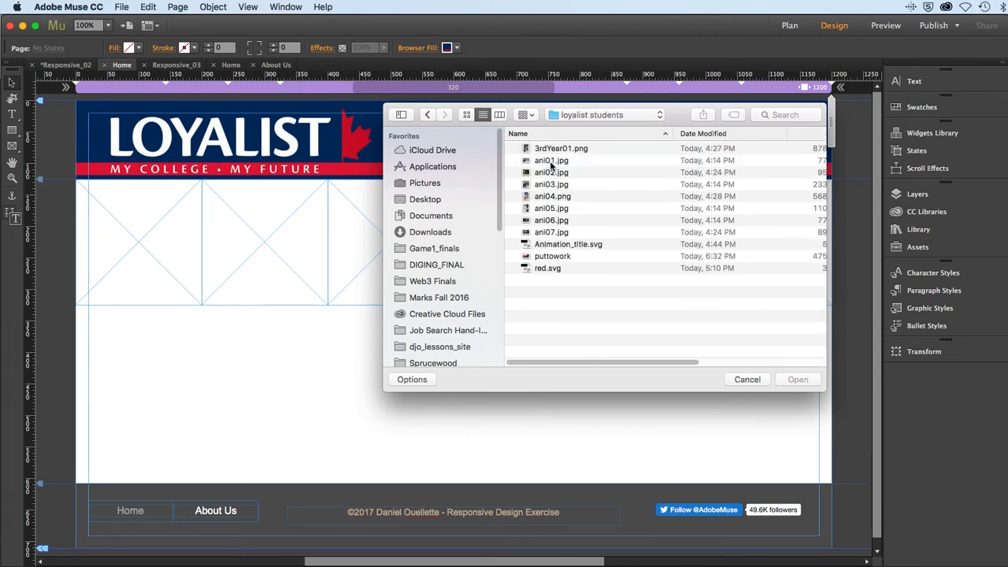
left_click(551, 162)
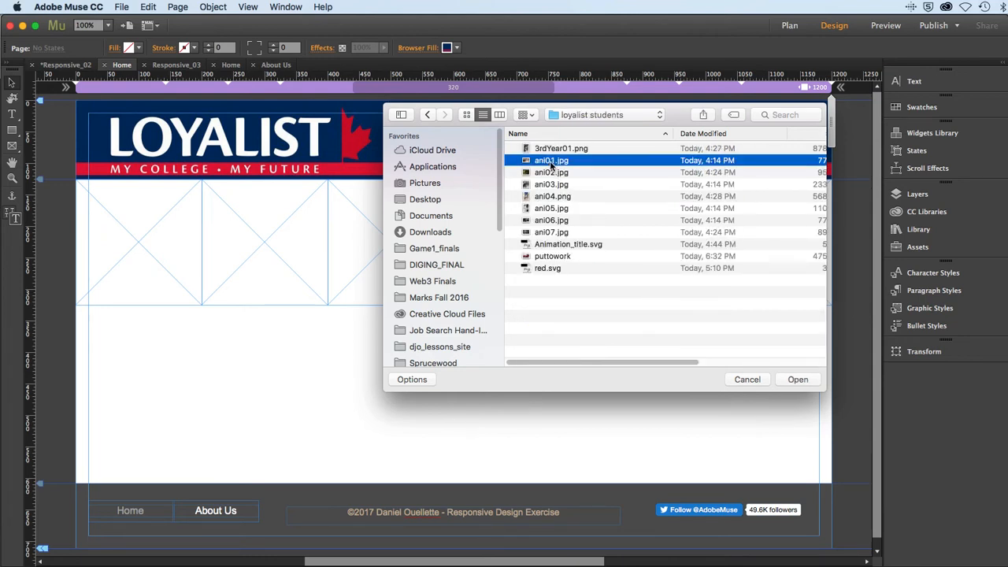
left_click(556, 220, "shift")
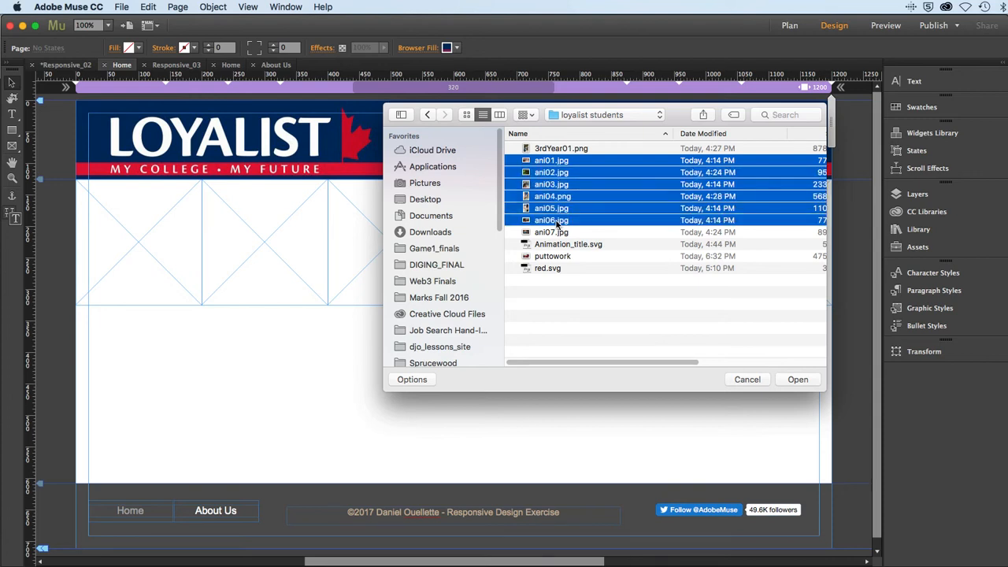
left_click(781, 383)
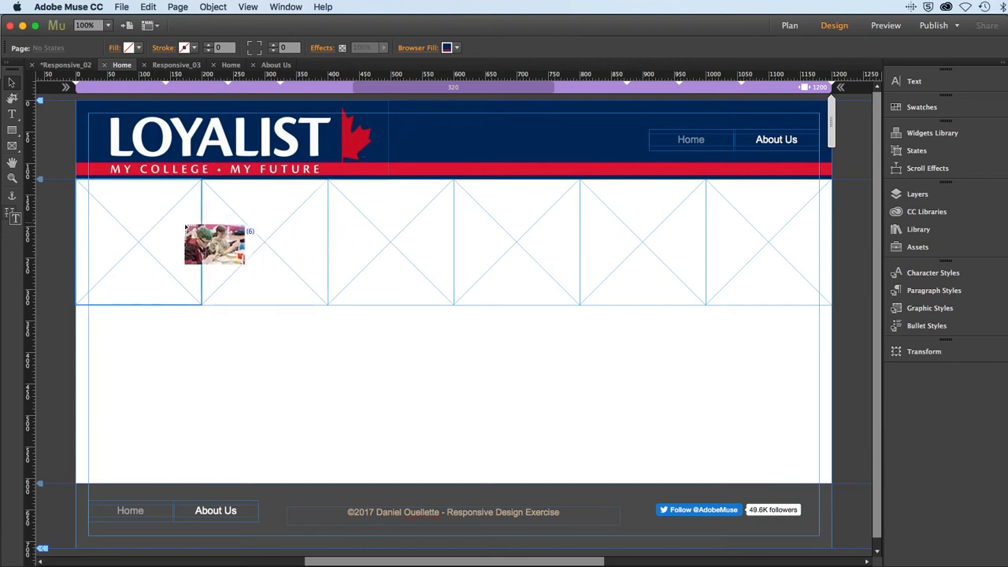
- Place the six loaded photos into the image frames in order, from the first frame to the sixth
left_click(85, 187)
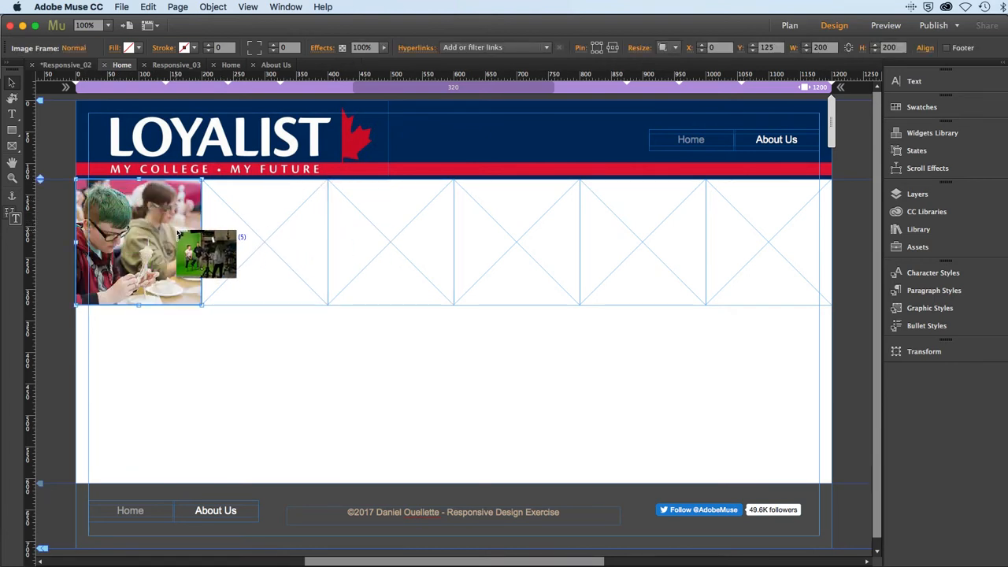
left_click(222, 197)
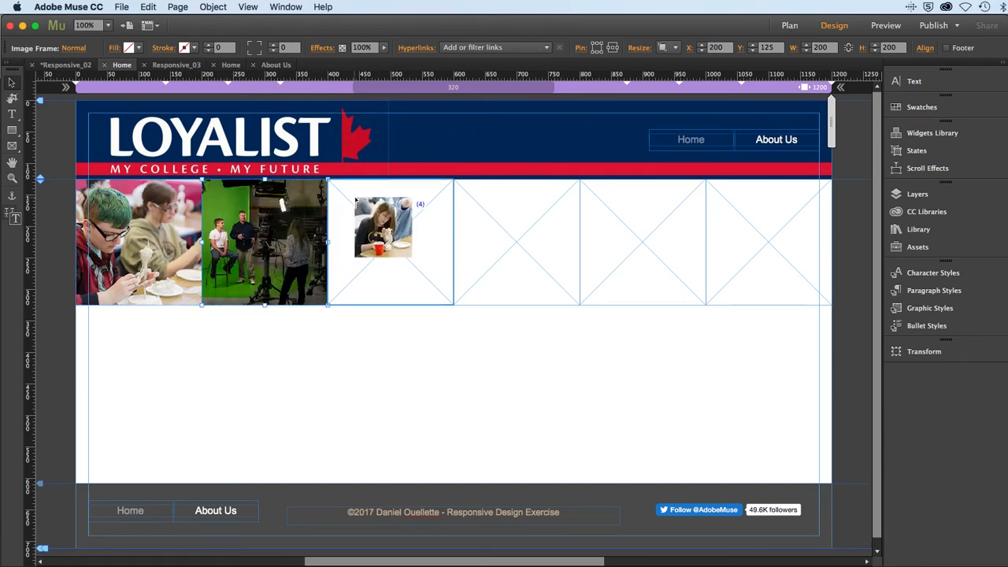
left_click(355, 201)
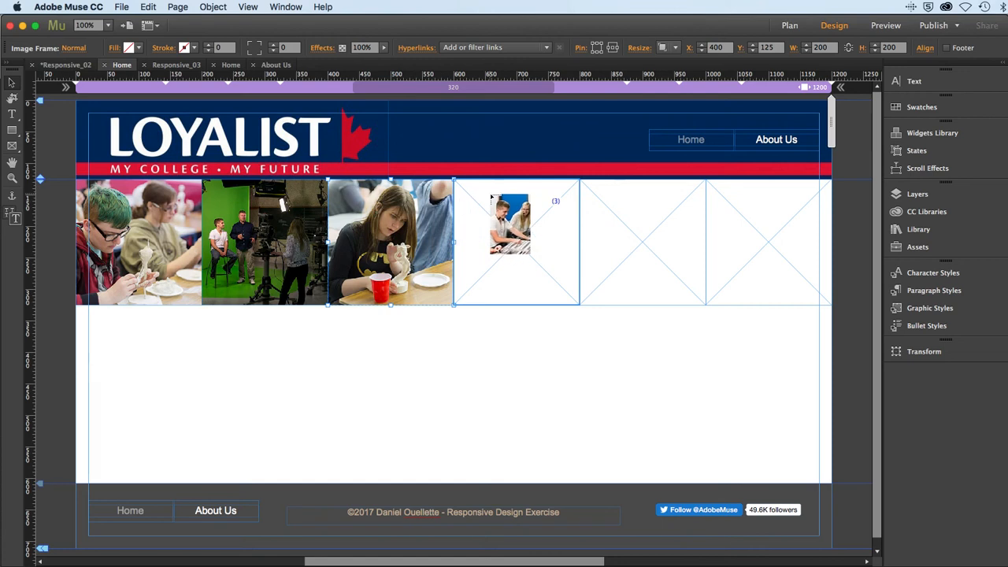
left_click(493, 197)
left_click(587, 199)
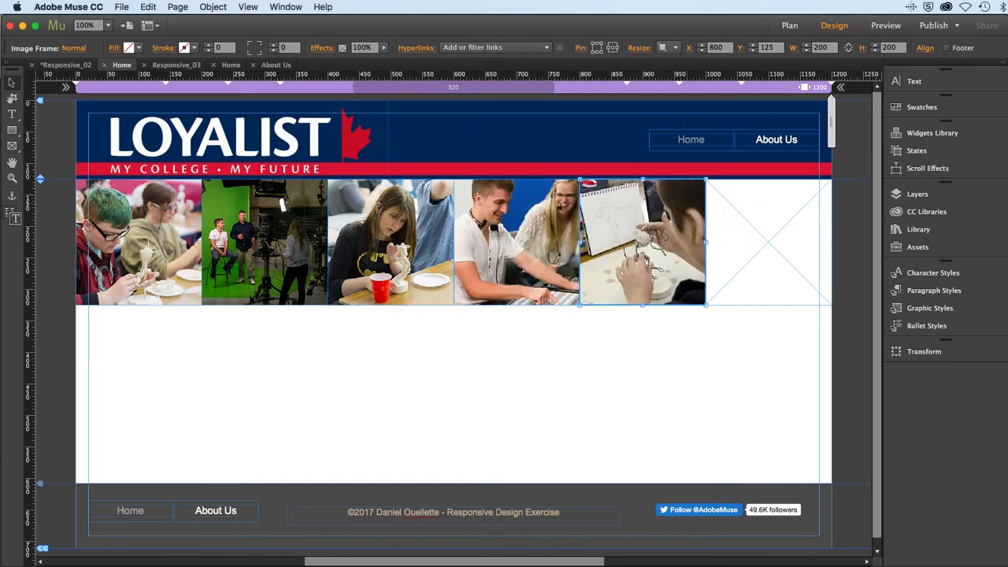
left_click(725, 201)
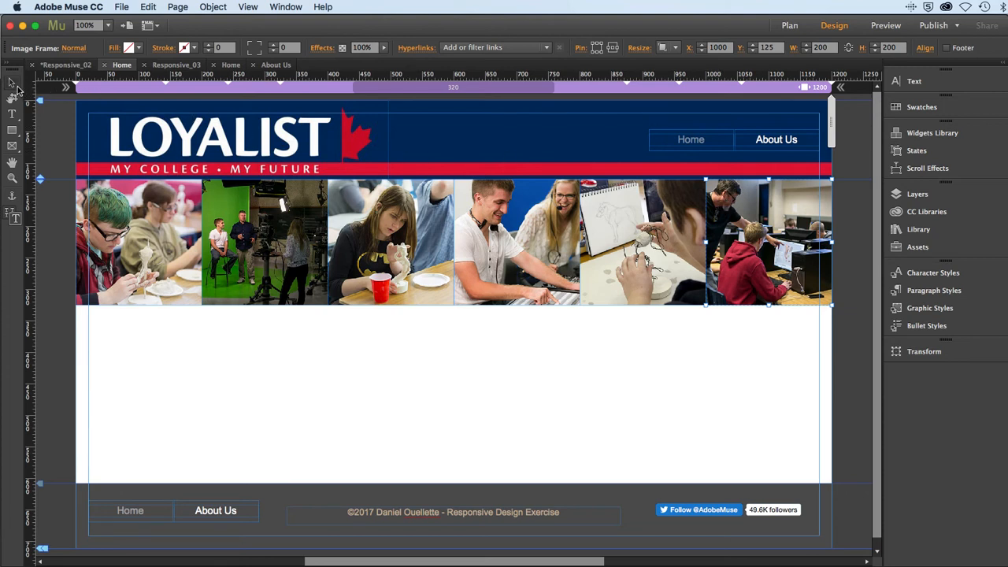
left_click(51, 306)
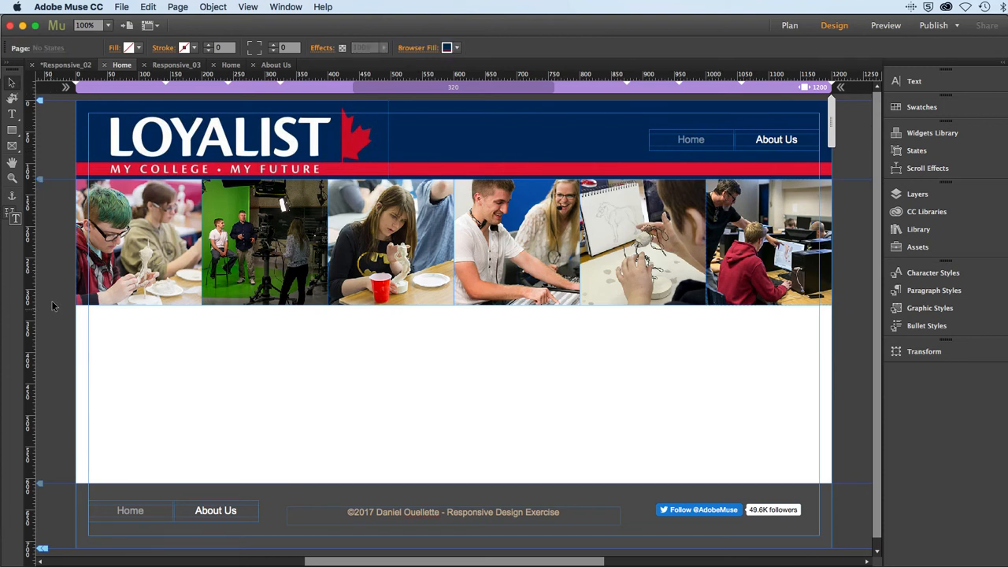
- Save the site as a new file named Responsive_02a in the Responsive folder
left_click(120, 7)
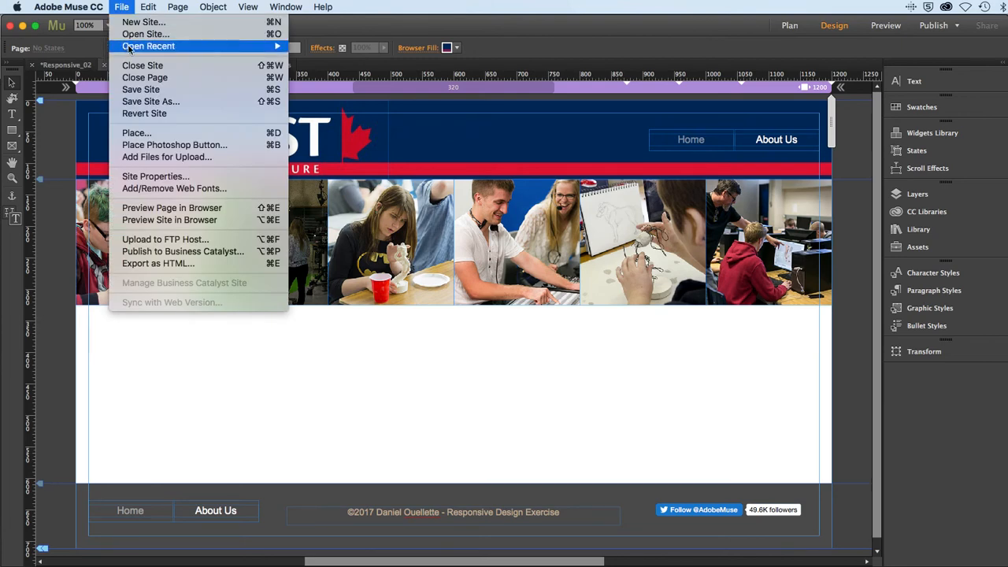
left_click(135, 101)
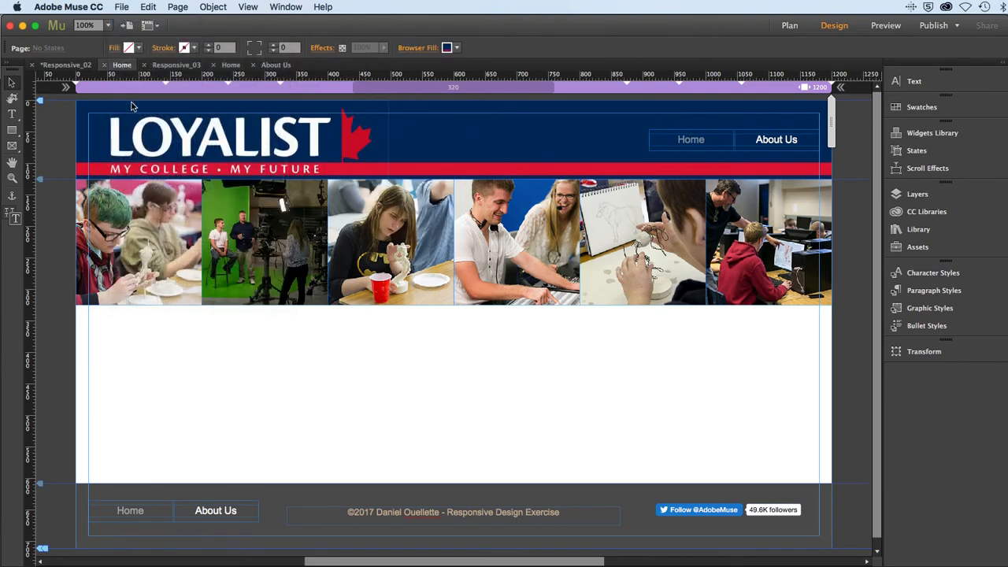
left_click(587, 131)
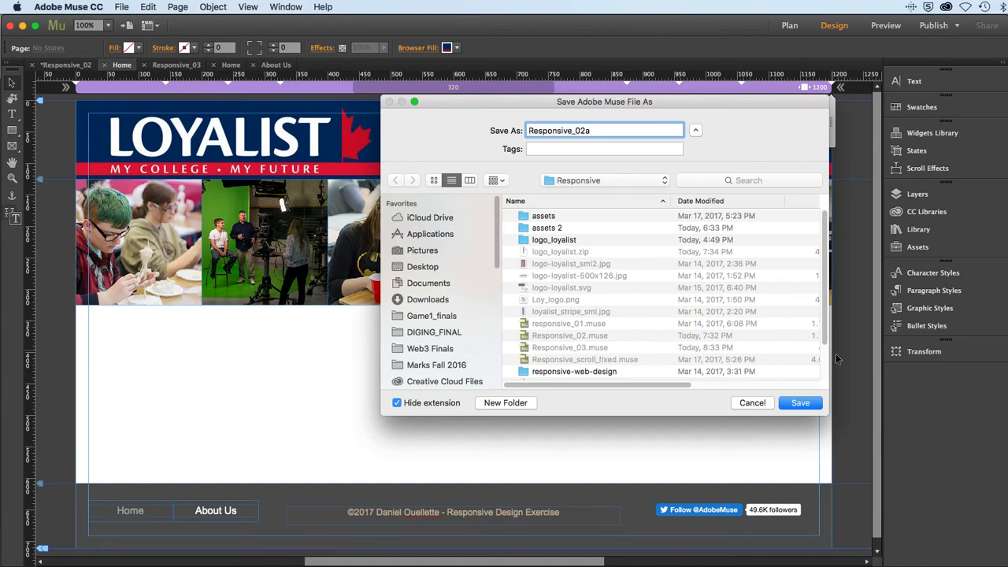
left_click(807, 406)
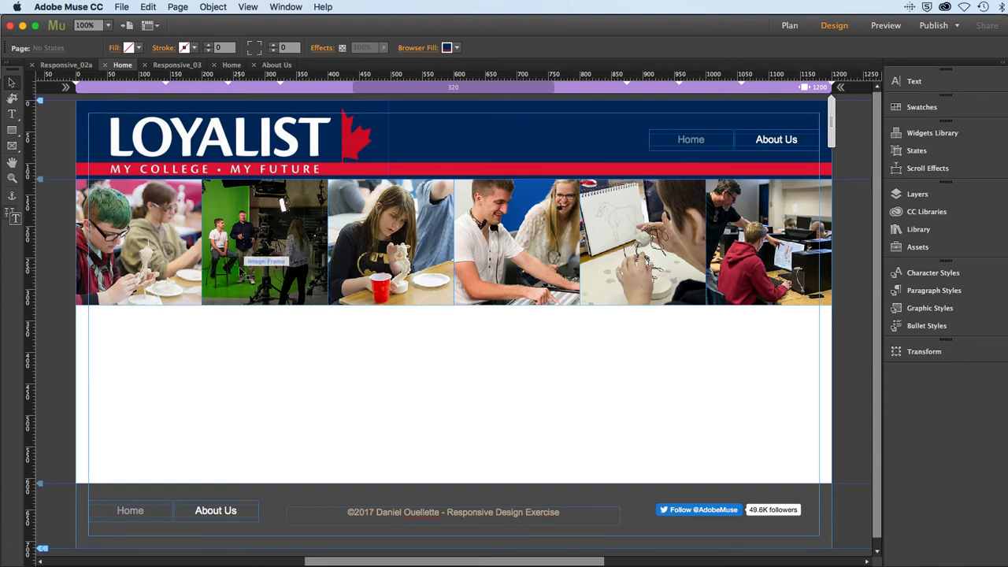
- Set the resize option of the first photo's image frame to Responsive Width and Height
left_click(162, 247)
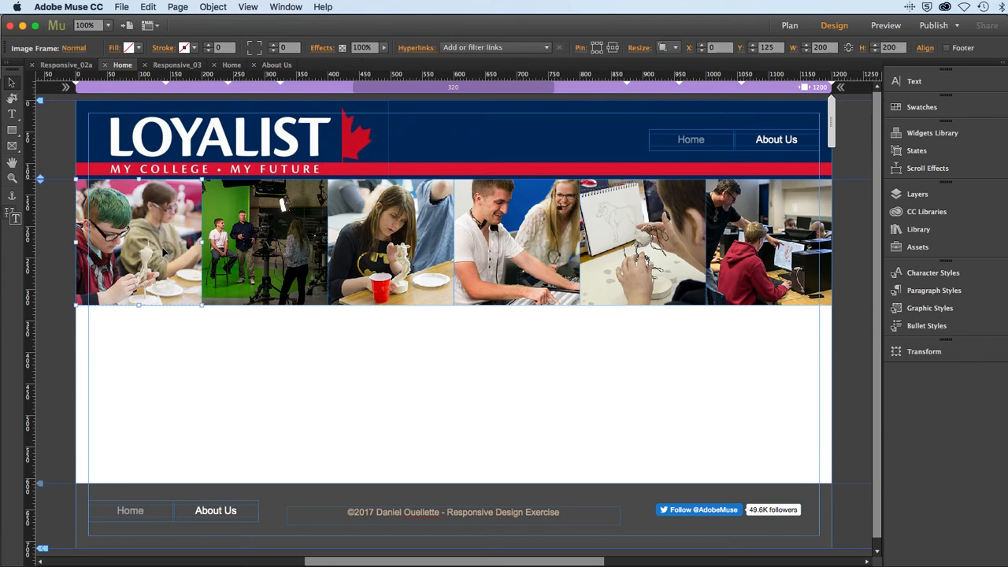
left_click(663, 48)
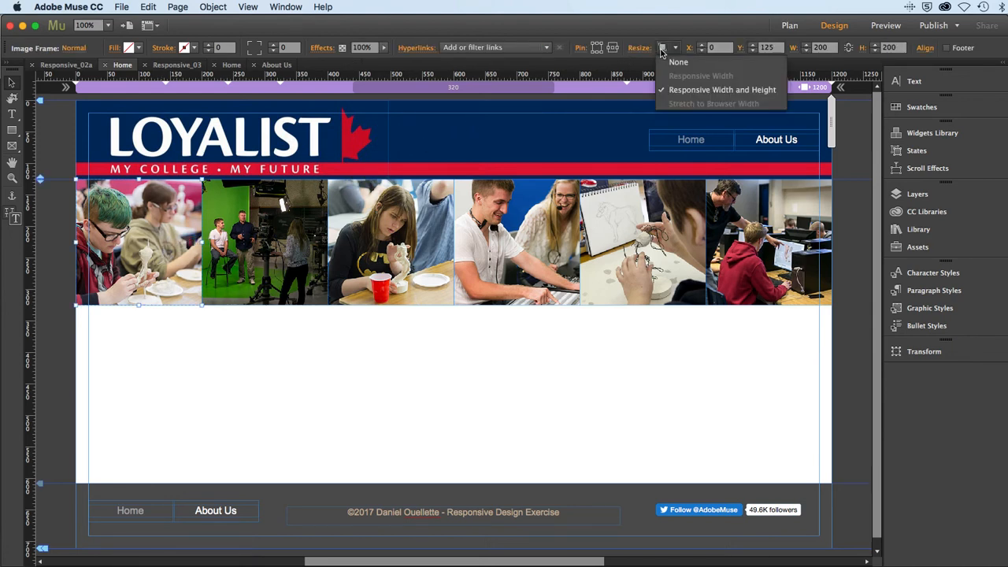
left_click(674, 91)
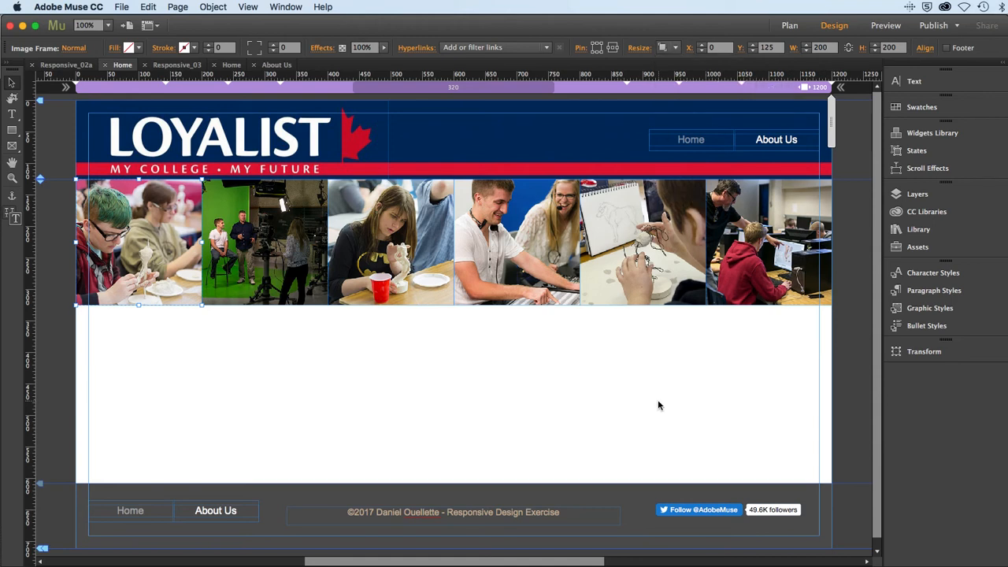
- Preview the Home page in the browser and widen the browser window to examine the photo row's responsive layout
left_click(118, 6)
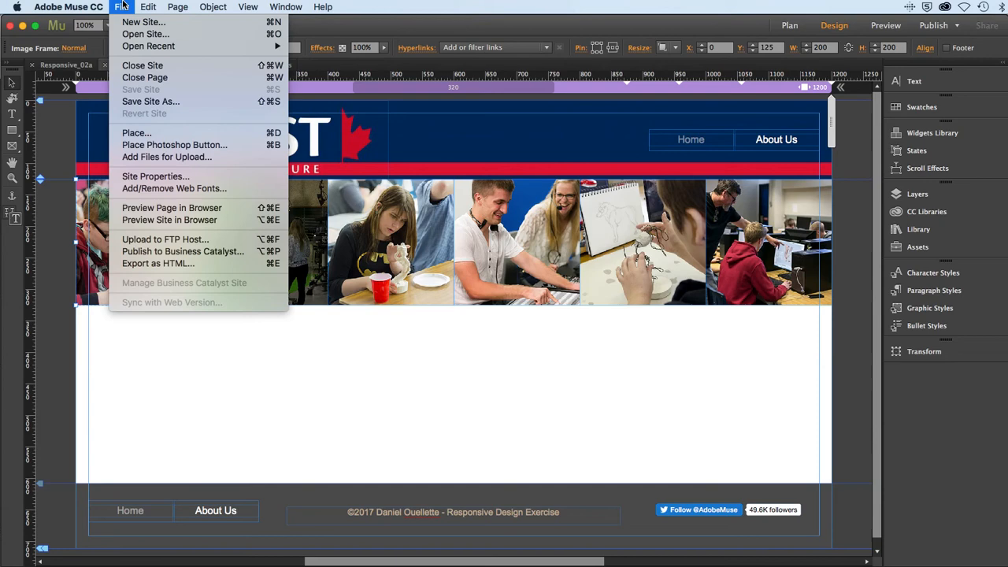
left_click(153, 211)
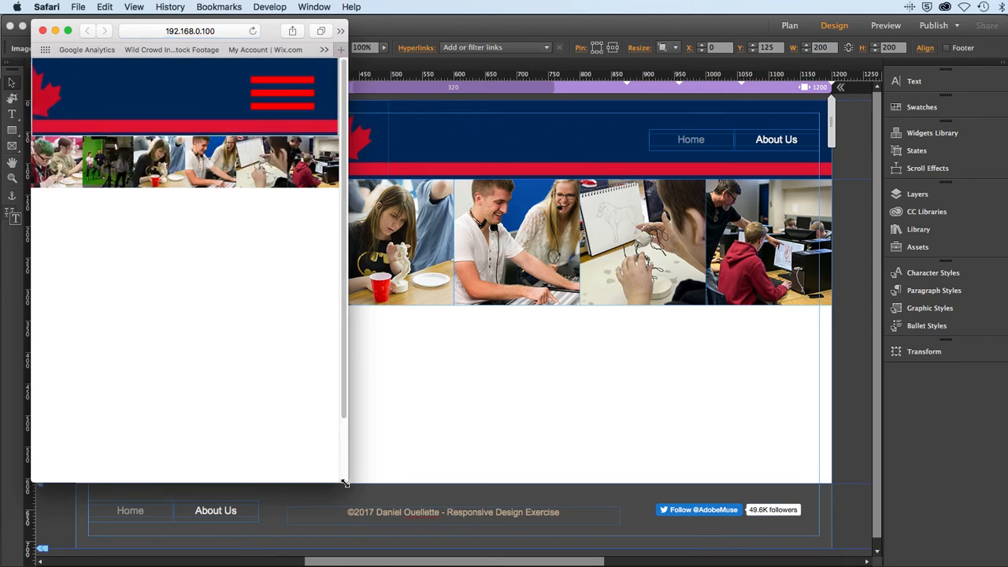
left_click_drag(344, 483, 930, 544)
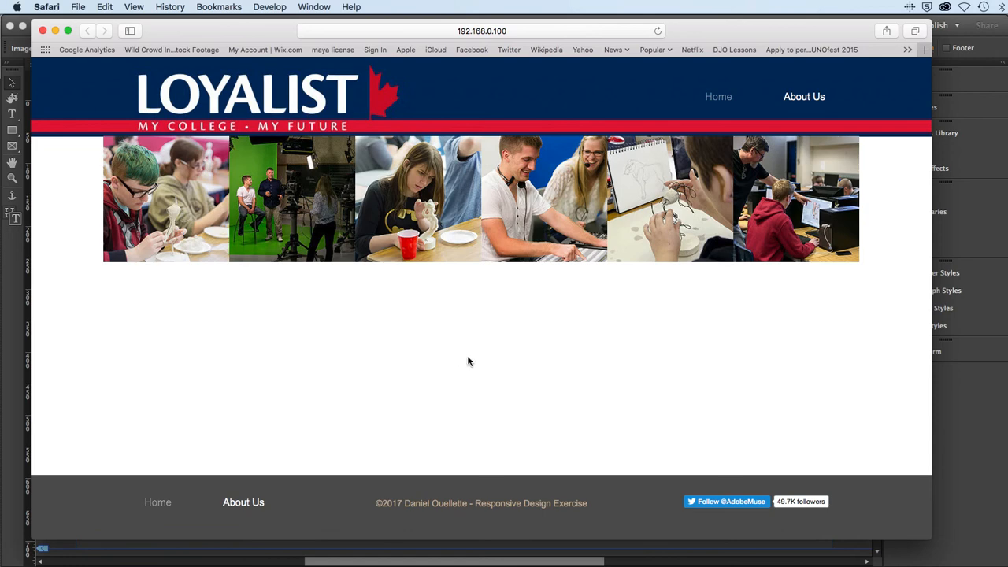
- Shrink the browser preview to phone width, lengthen it to examine the photo row and footer, and return to Adobe Muse
left_click_drag(926, 539, 325, 330)
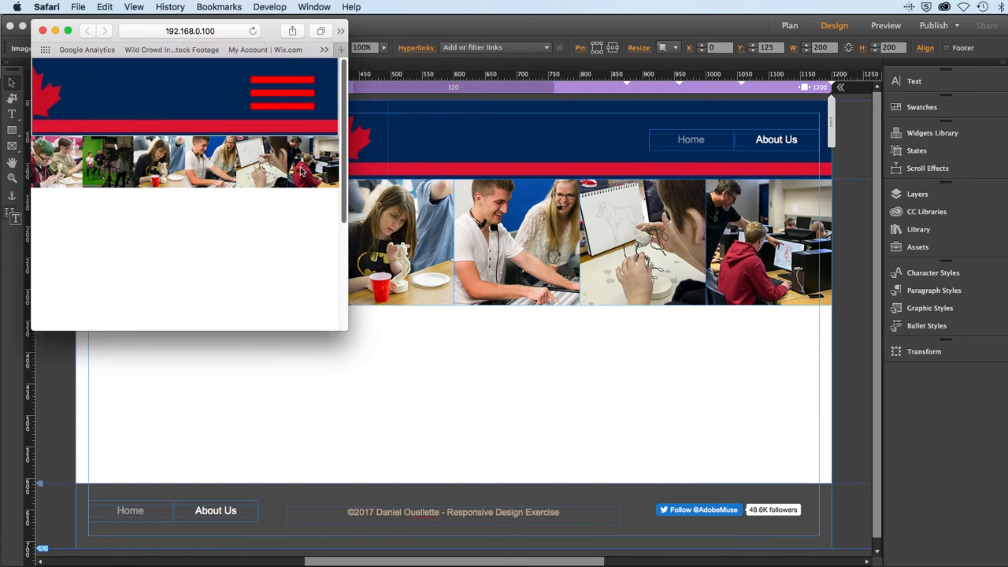
left_click_drag(319, 333, 331, 526)
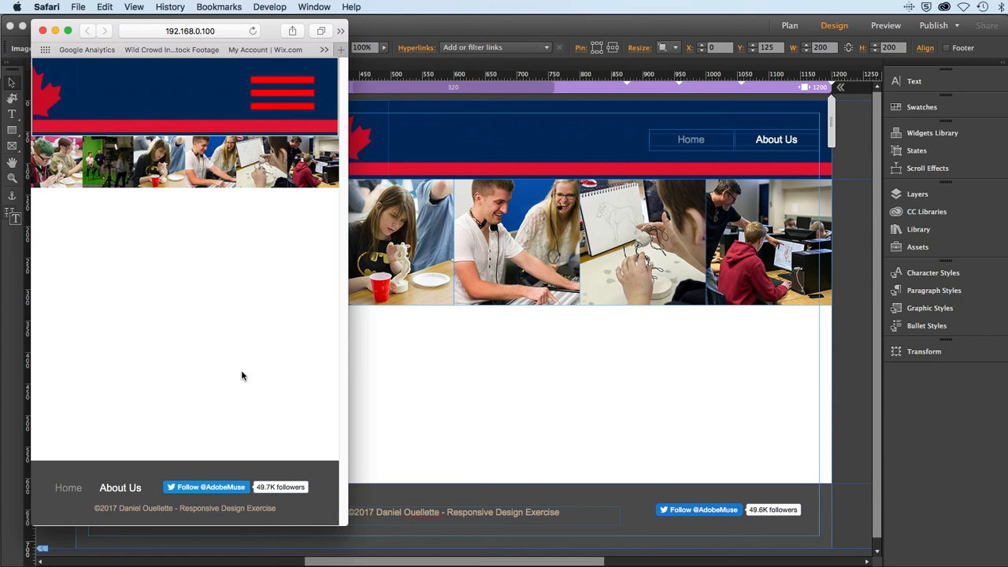
left_click(426, 390)
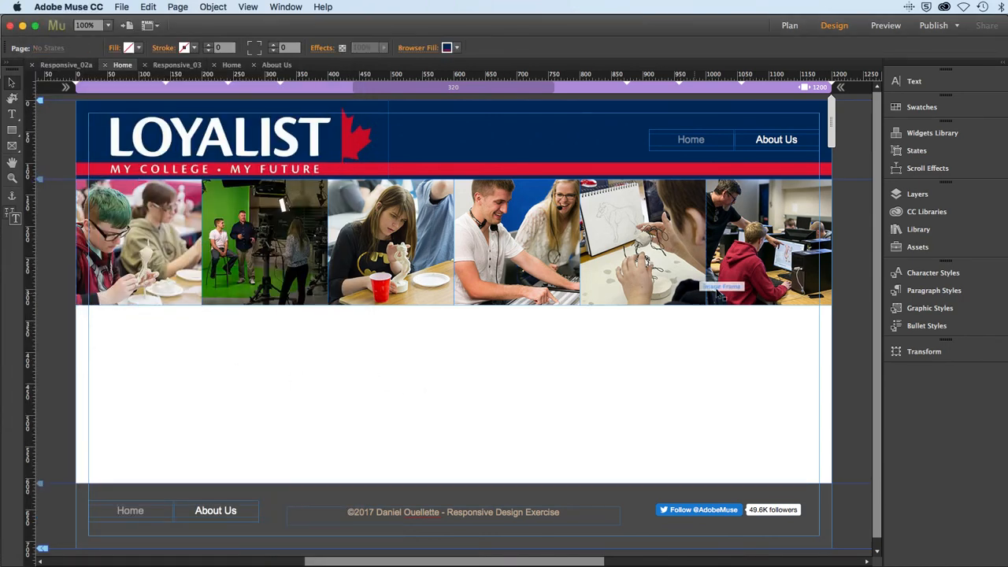
- Group all six photo image frames below the header into a single object and save the site
left_click(782, 273)
left_click_drag(736, 376, 126, 270)
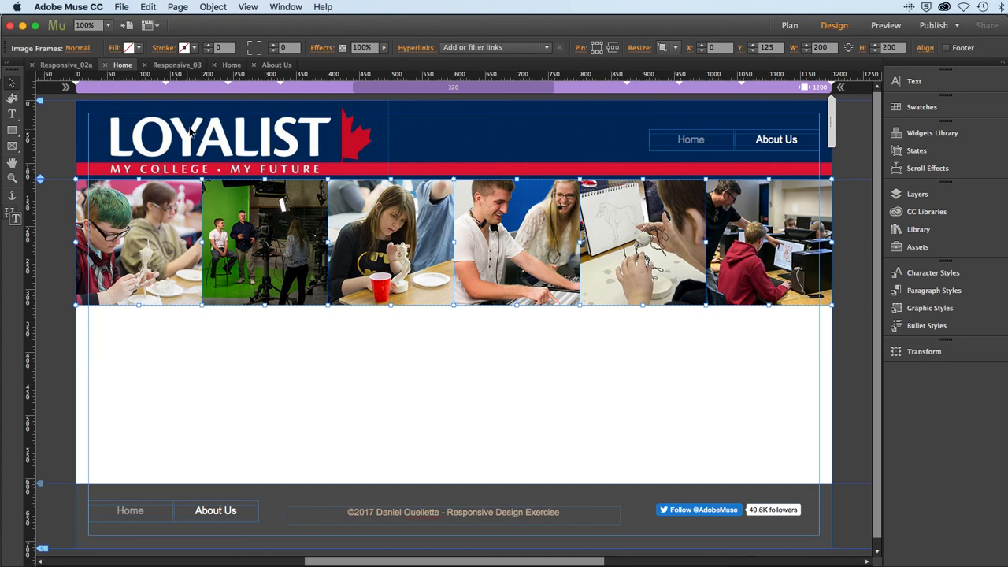
left_click(214, 7)
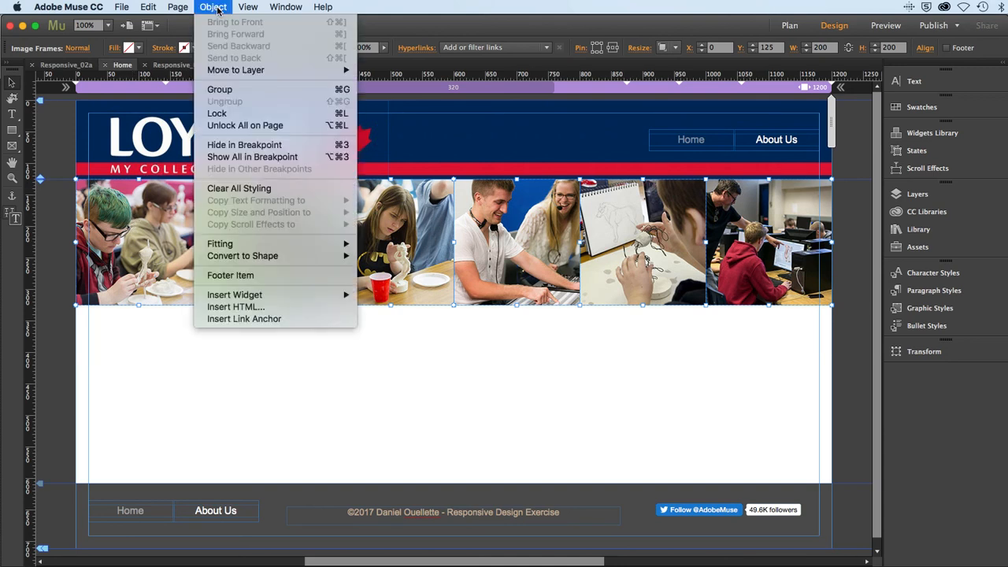
left_click(229, 91)
left_click(248, 376)
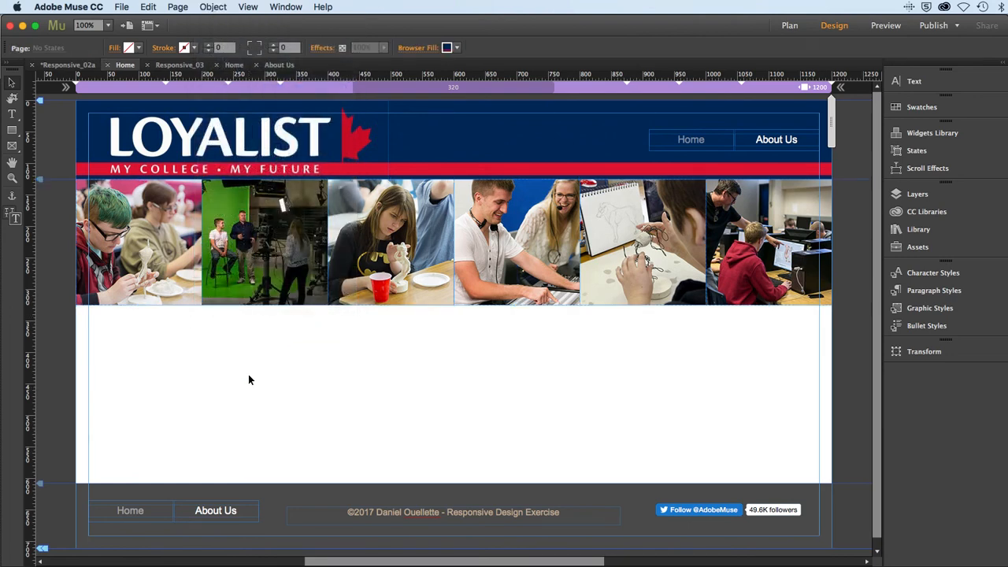
left_click(248, 285)
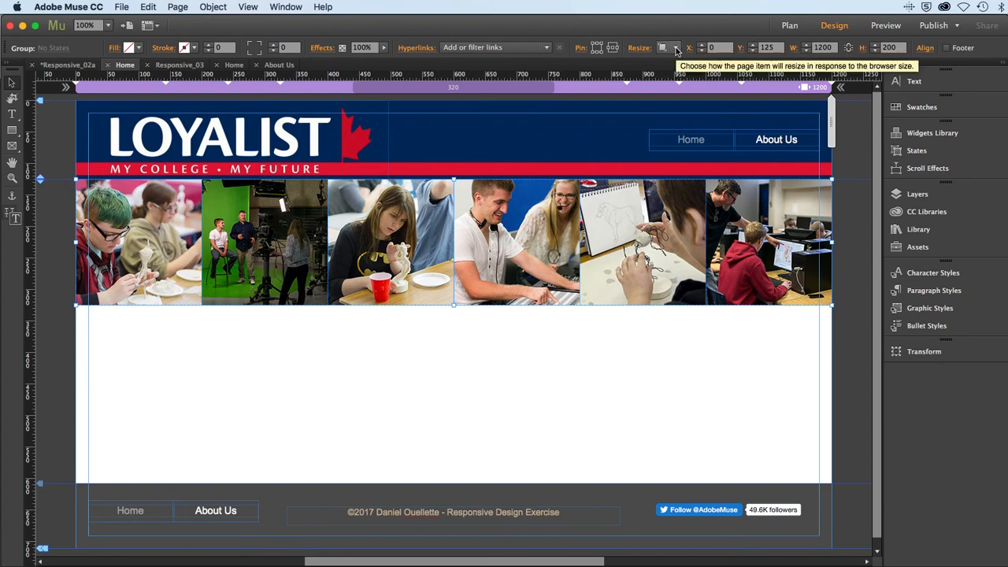
left_click(359, 360)
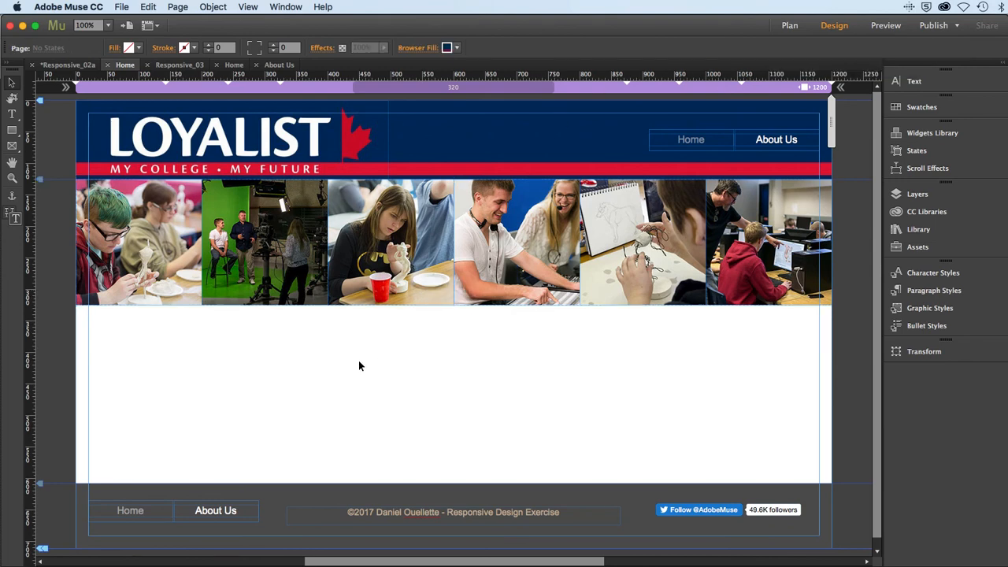
left_click(122, 7)
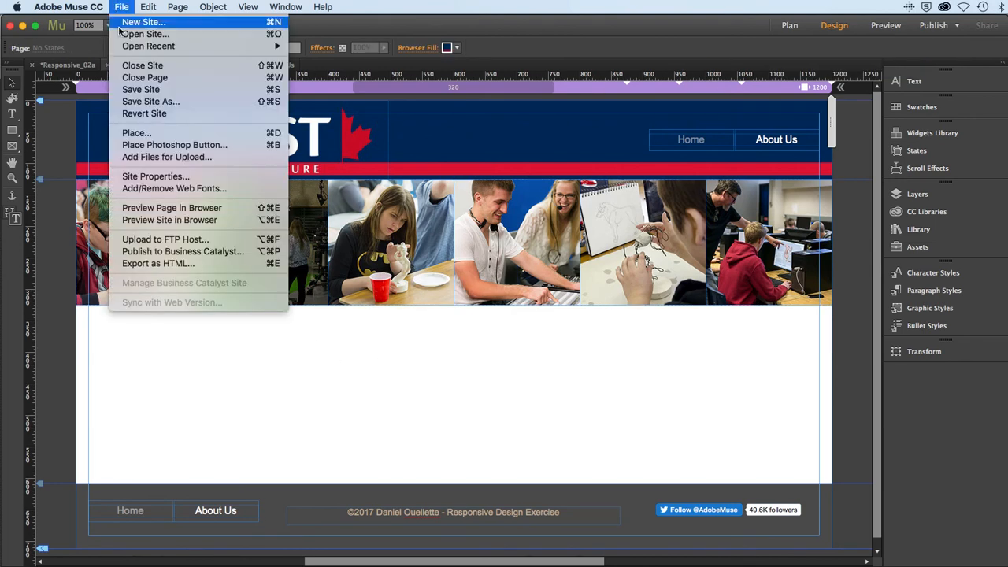
left_click(134, 90)
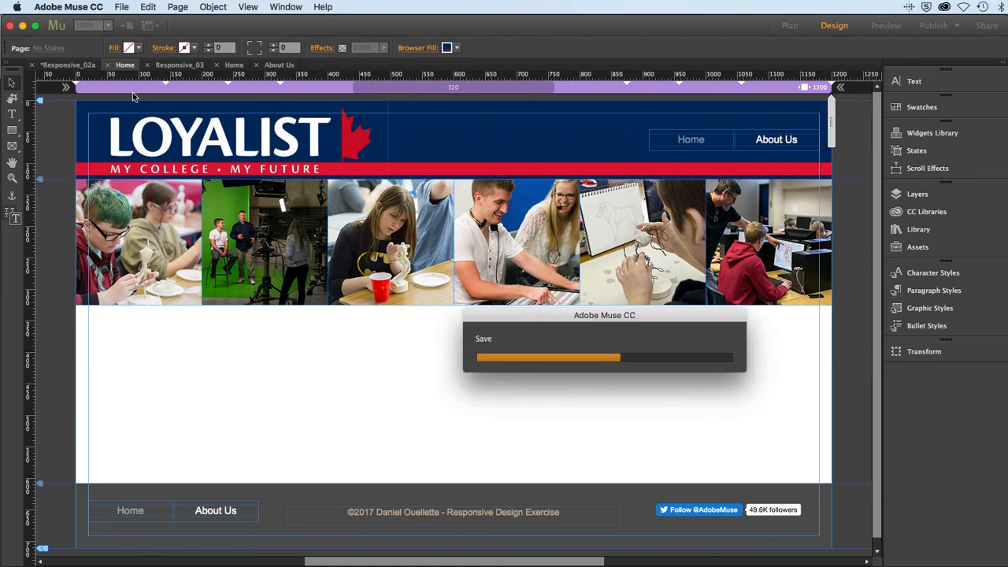